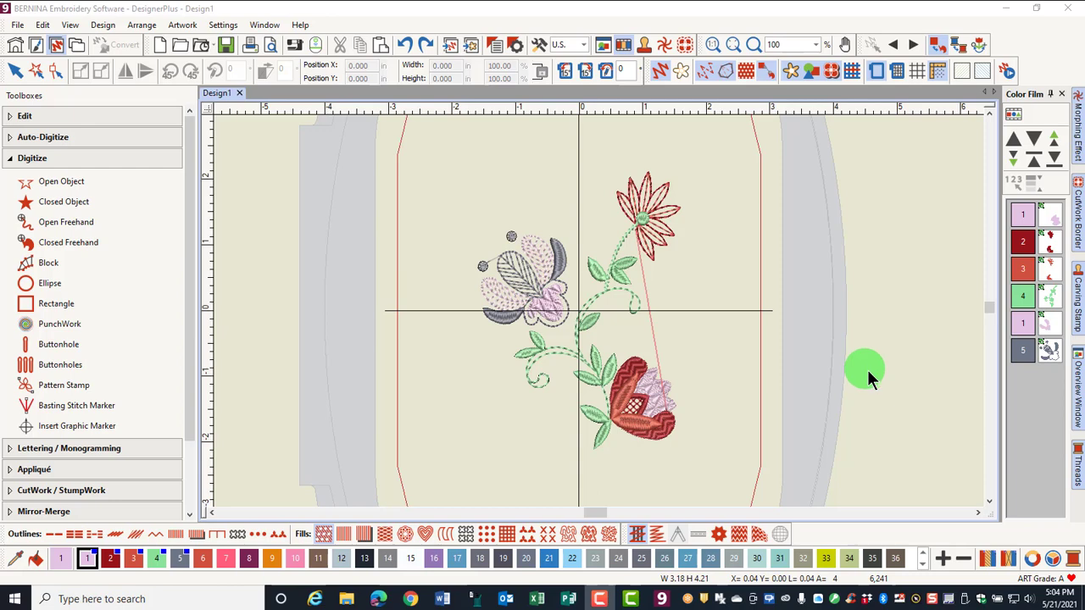
Keep the Threads list pinned open and open the Isacord 40 thread chart for management.
left_click(1073, 561)
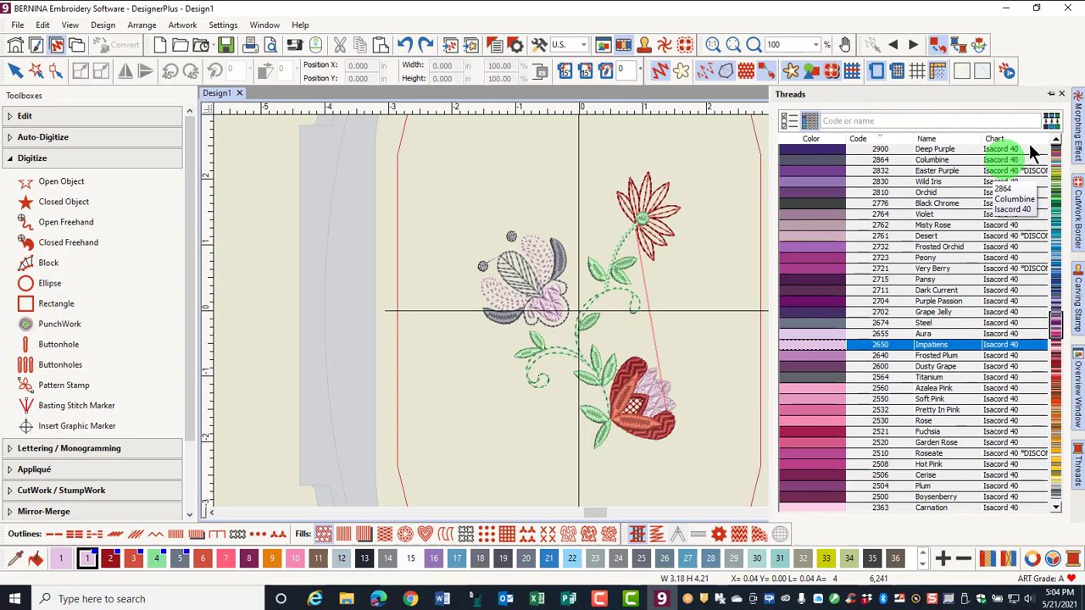
left_click(1051, 93)
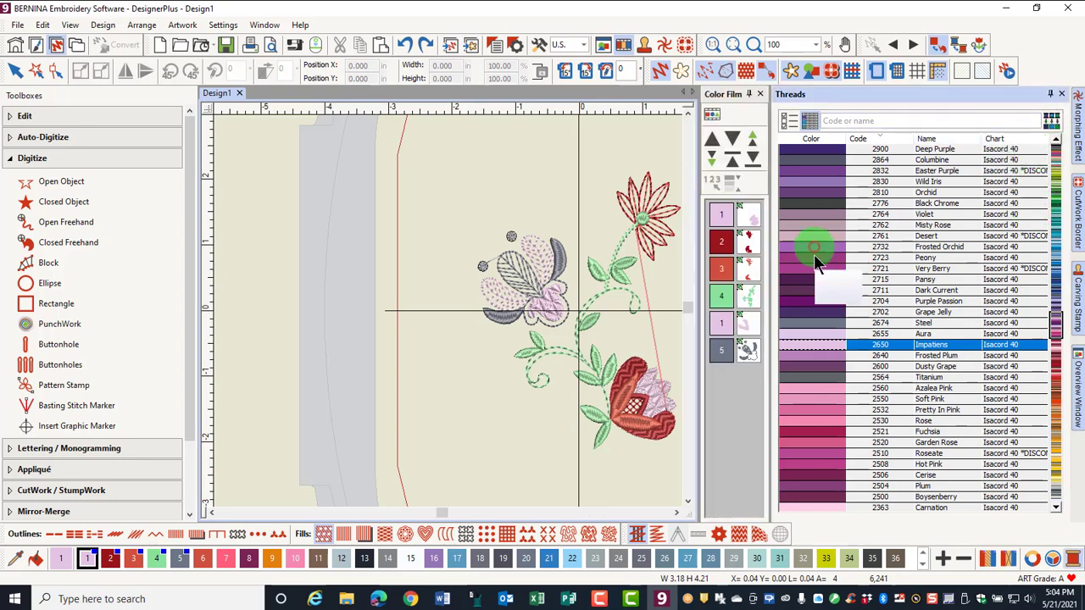
left_click(791, 121)
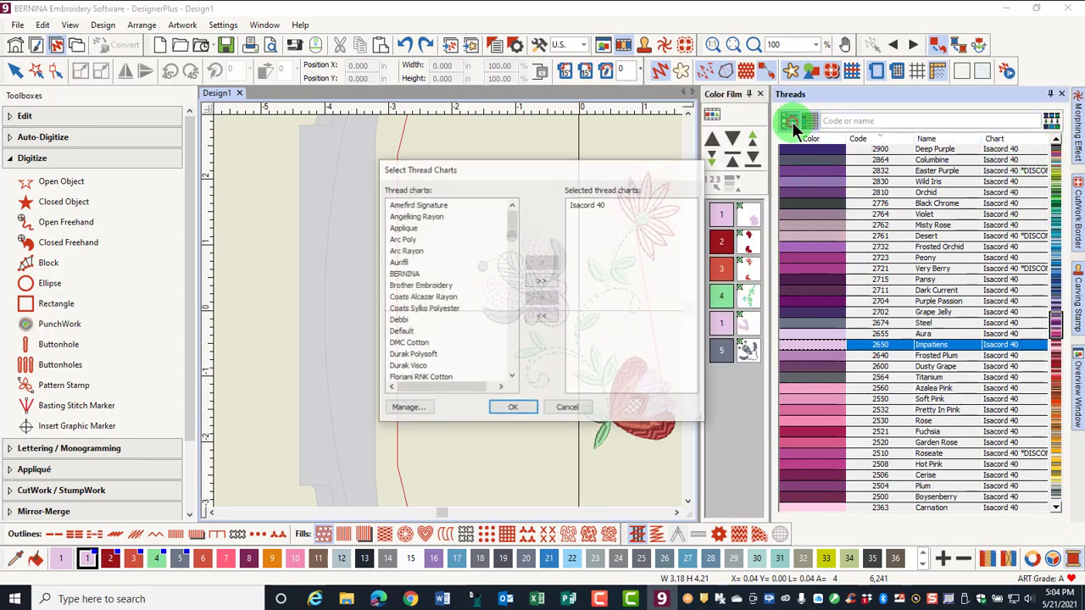
left_click(584, 204)
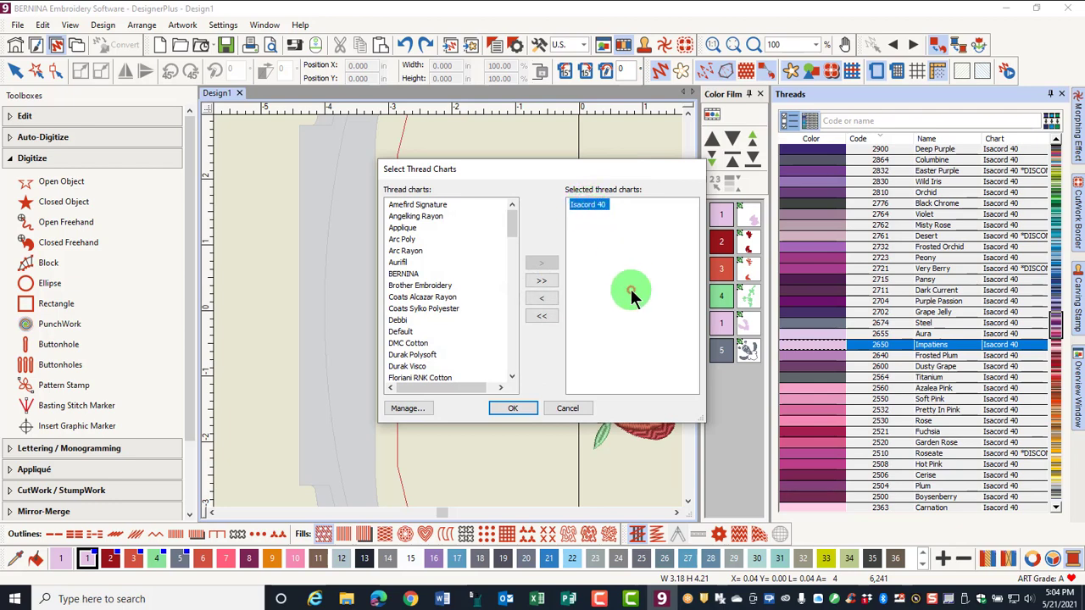
left_click(417, 407)
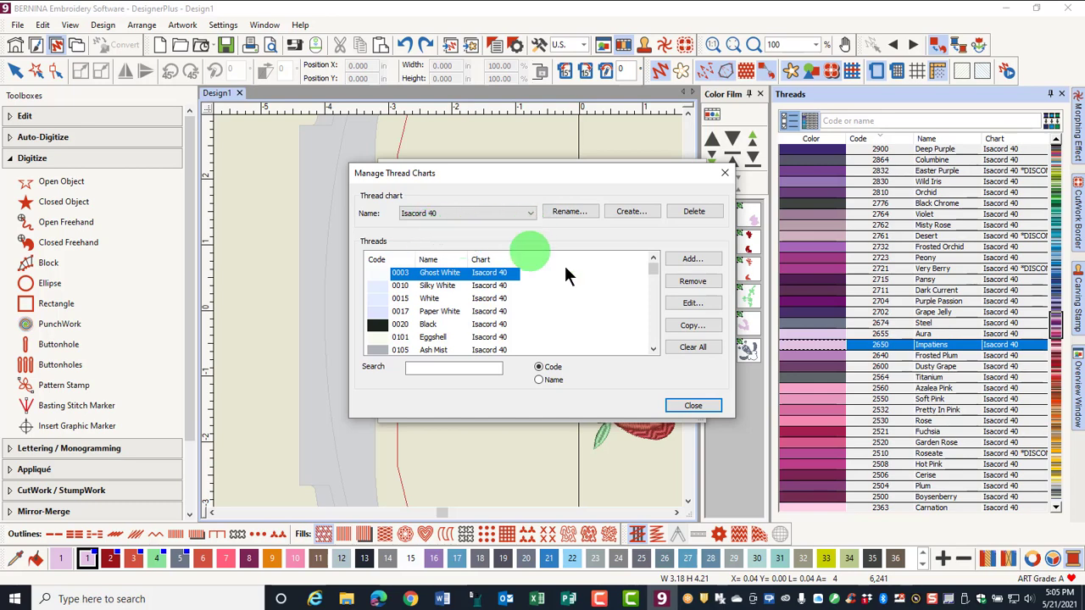
Start a new thread in the Isacord 40 chart and mix a custom orange of about red 227, green 121, blue 36.
left_click(692, 258)
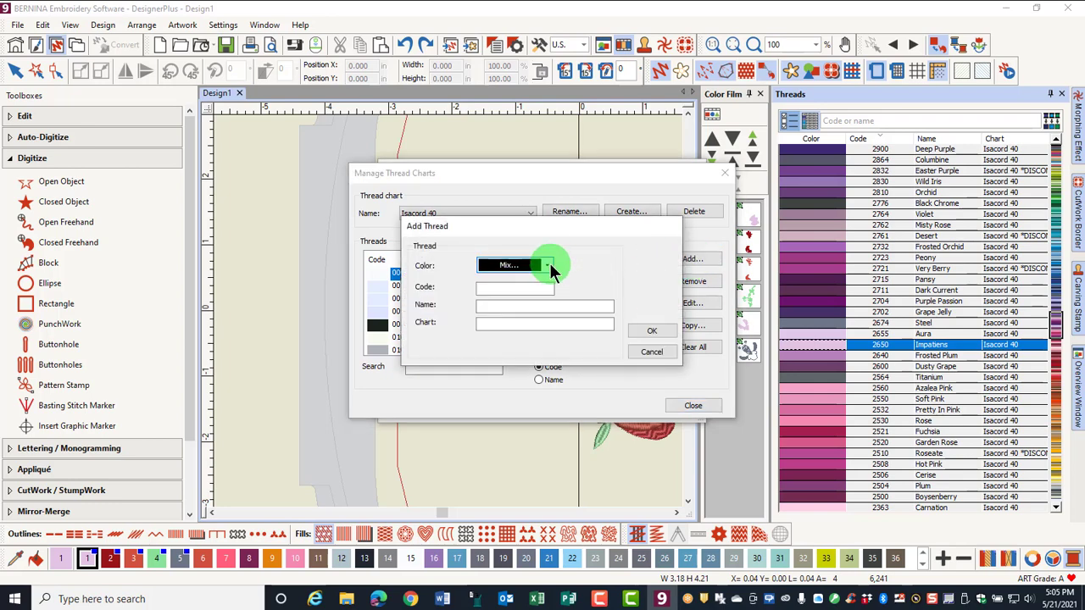
left_click(548, 265)
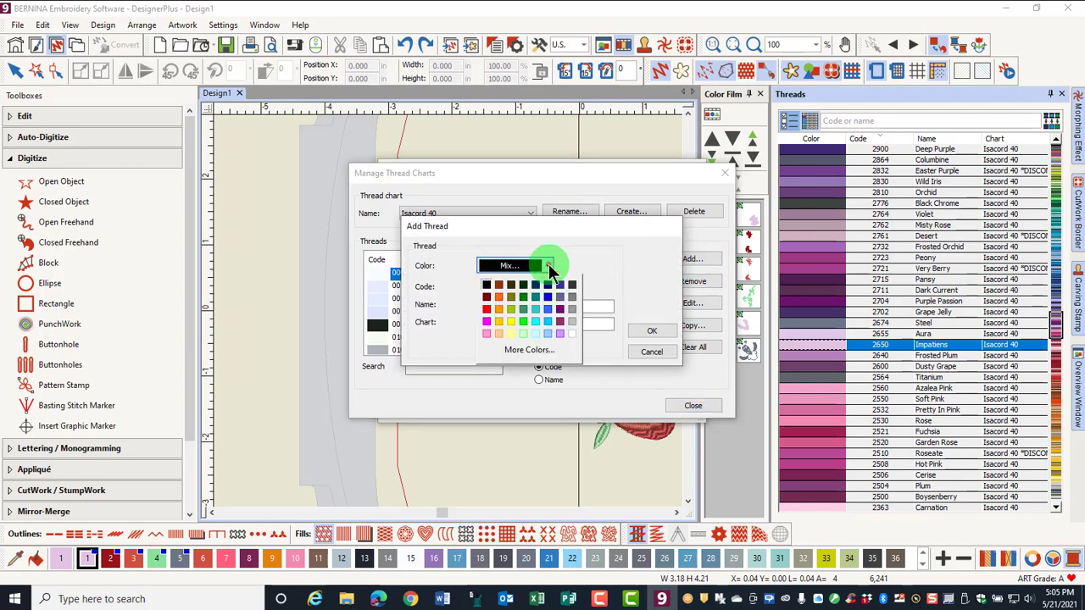
left_click(534, 351)
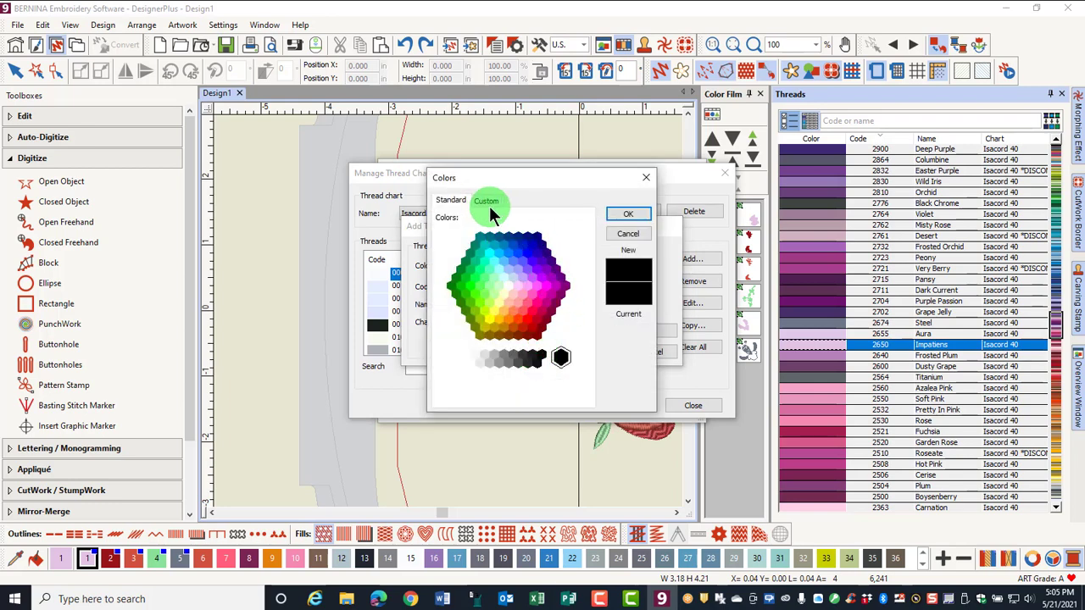
left_click(488, 201)
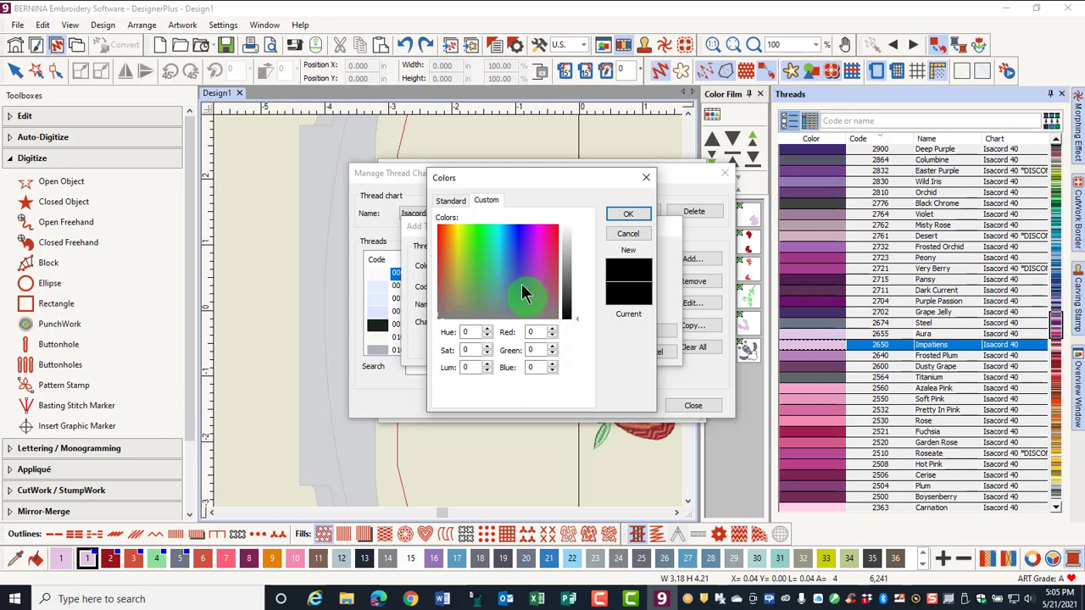
left_click(448, 250)
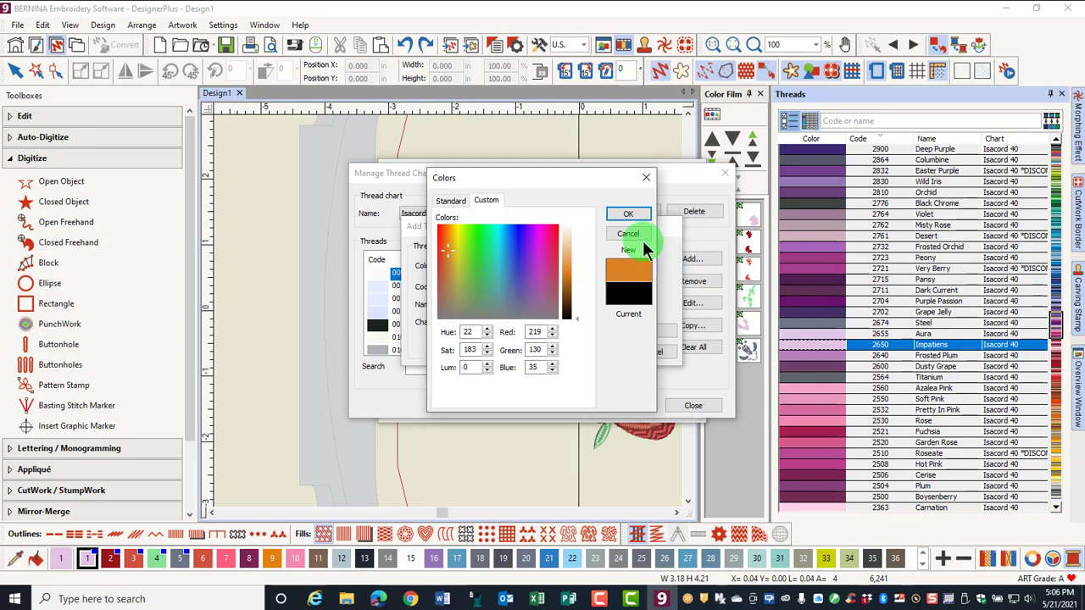
left_click(445, 245)
left_click_drag(576, 316, 576, 269)
left_click(627, 213)
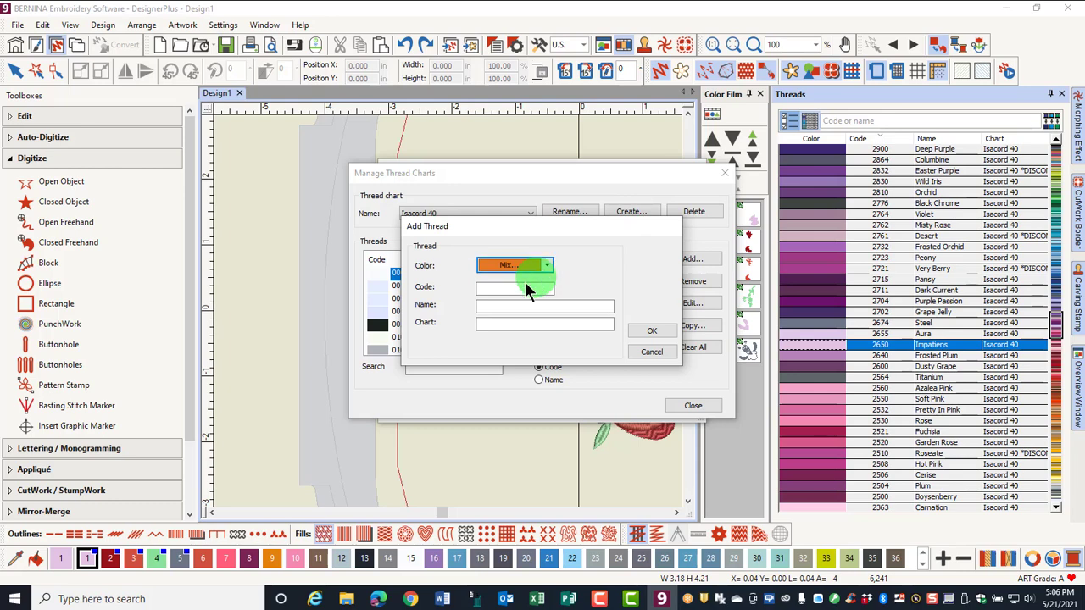
Give the new thread code 1400, name Pumpkin and chart Isacord 40, and add it to the chart.
left_click(489, 288)
type("1400")
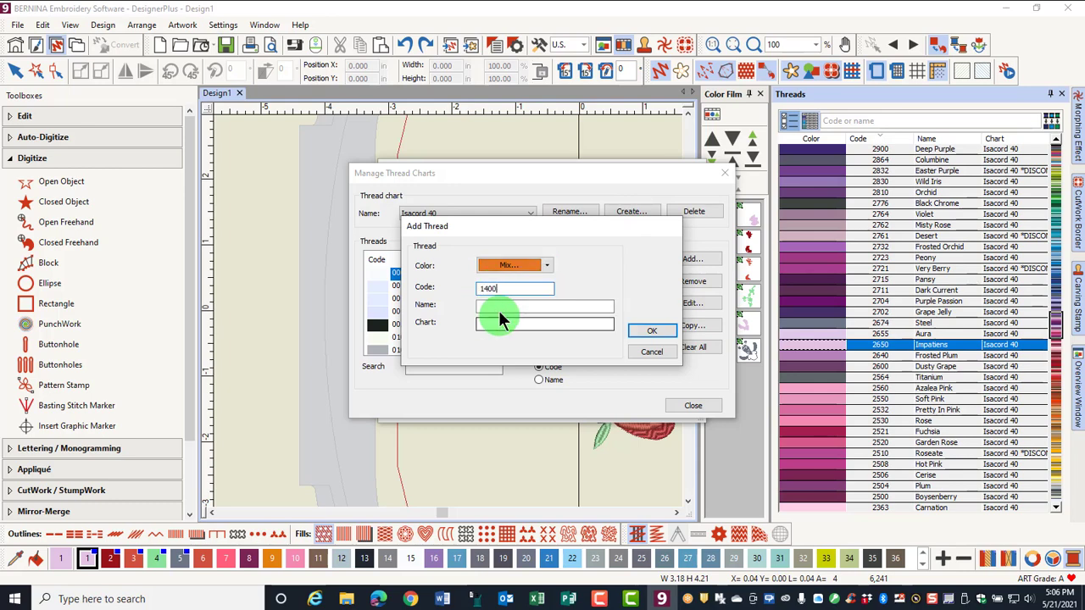
left_click(498, 309)
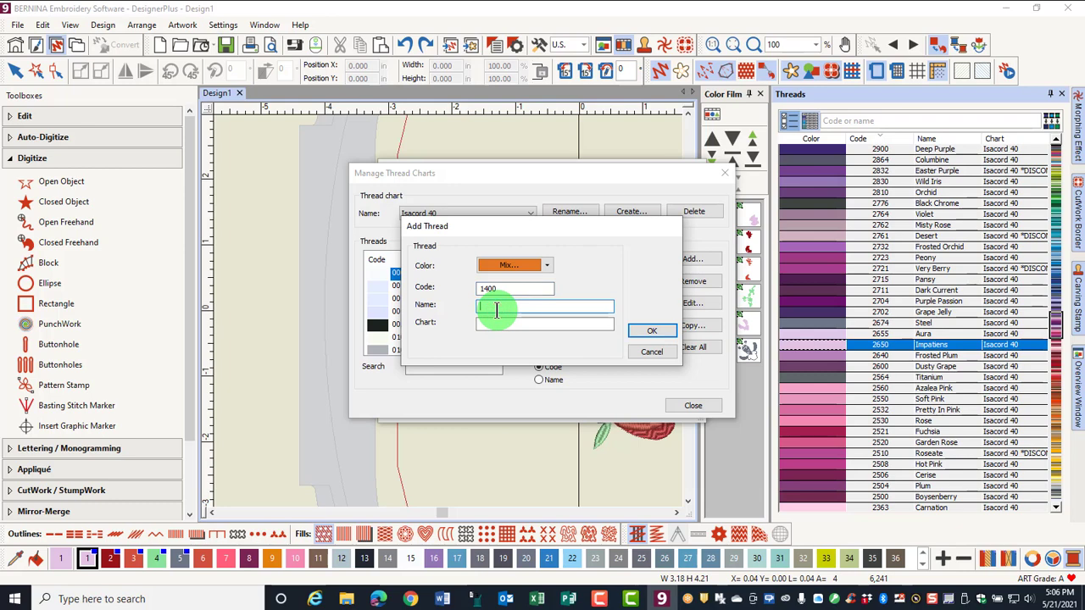
type("Pumpkin")
left_click(499, 323)
type("I")
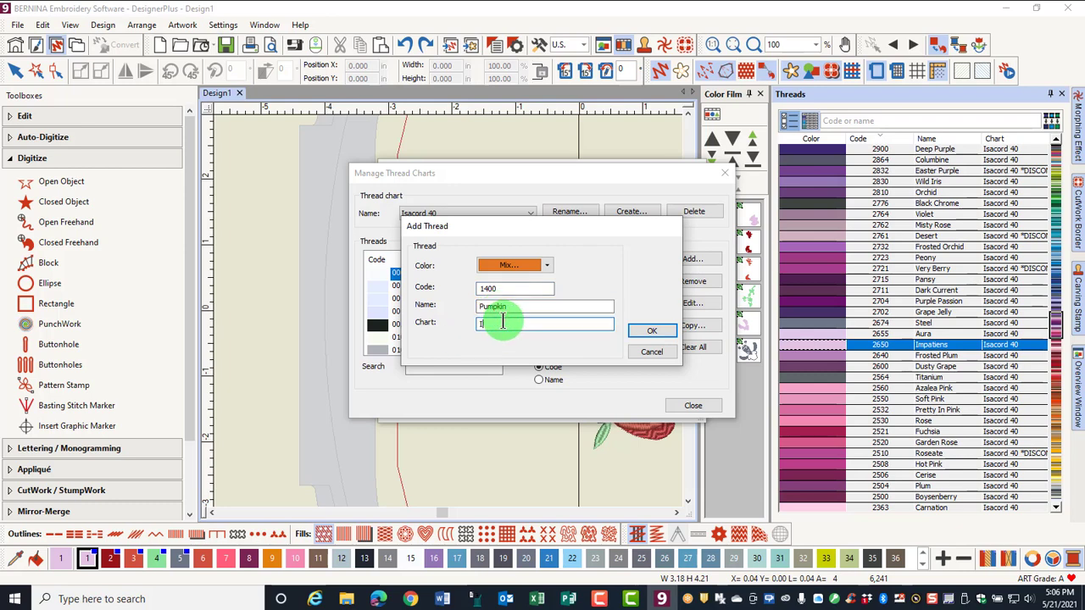
type("sacord 40")
left_click(651, 331)
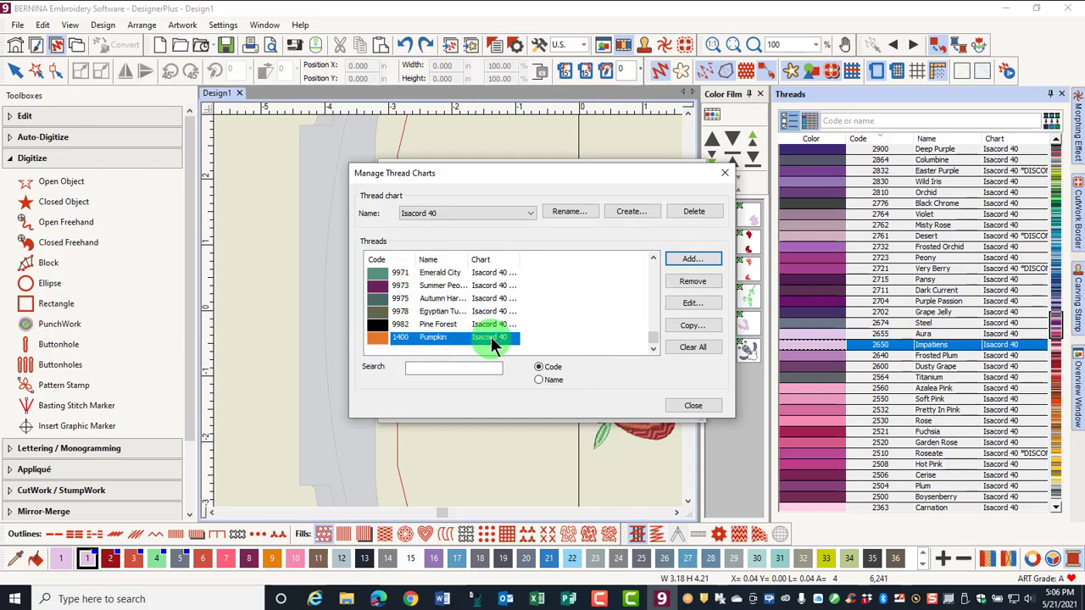
Sort the chart's threads by code and then by name, and look through the list.
left_click(394, 258)
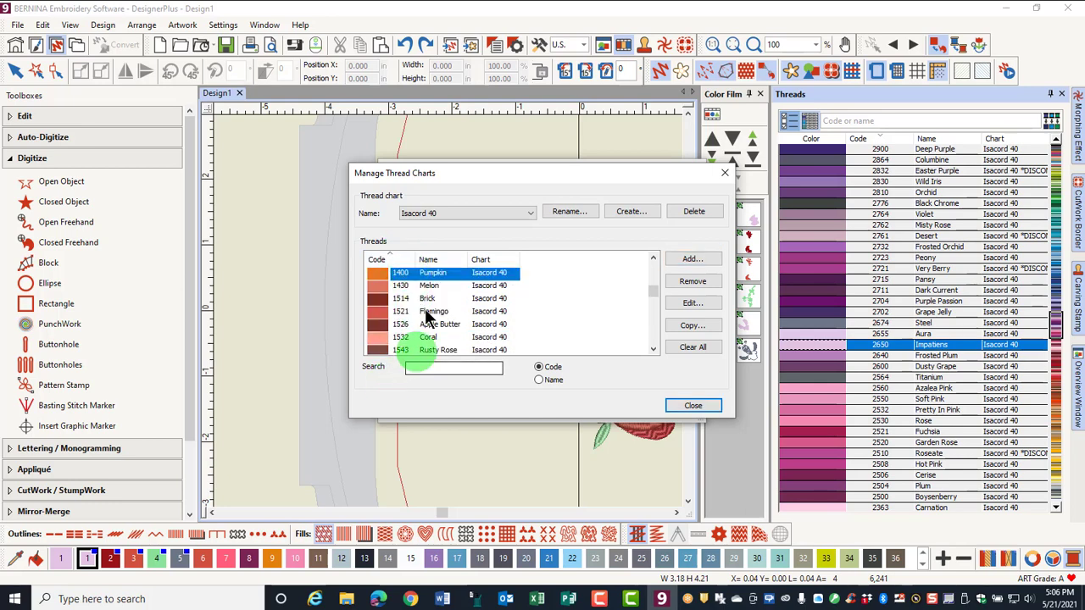
left_click(447, 261)
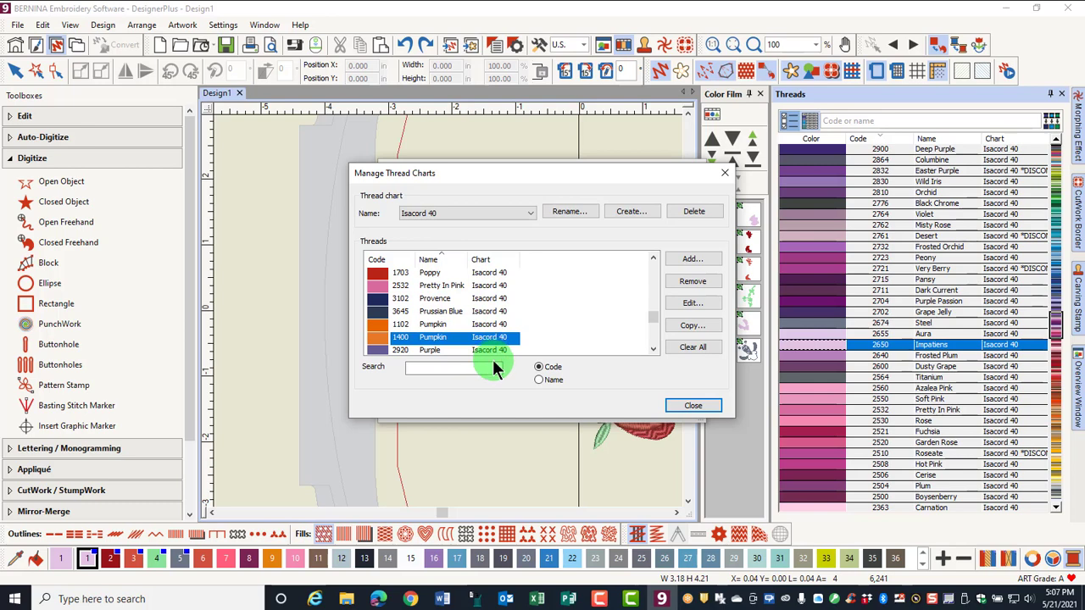
scroll(431, 310, "up", 4)
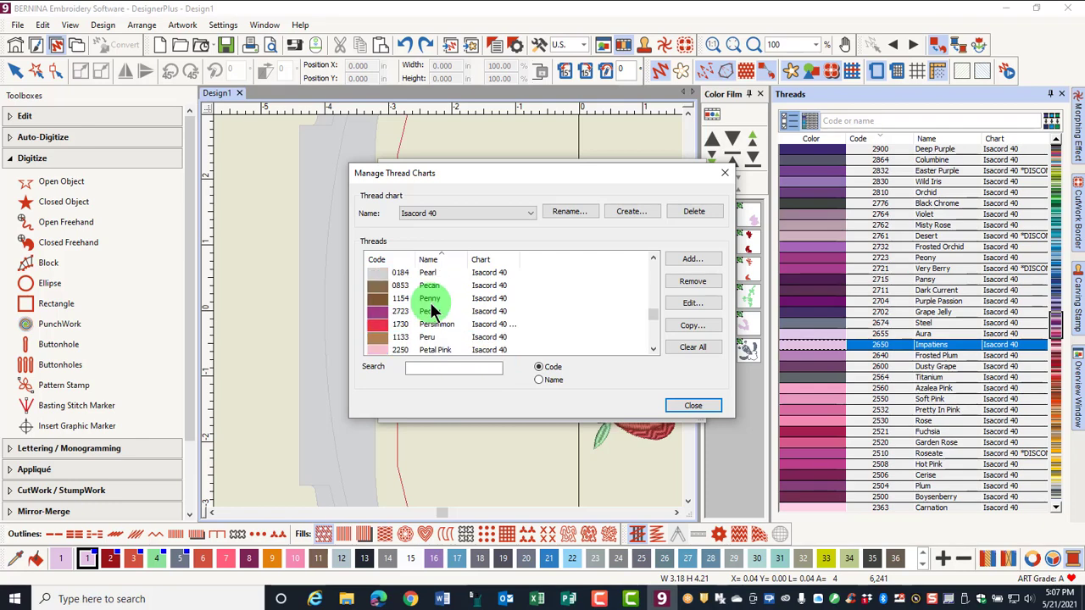
Find thread code 1400 in the chart and change its color to red 225, green 140, blue 33.
left_click(416, 368)
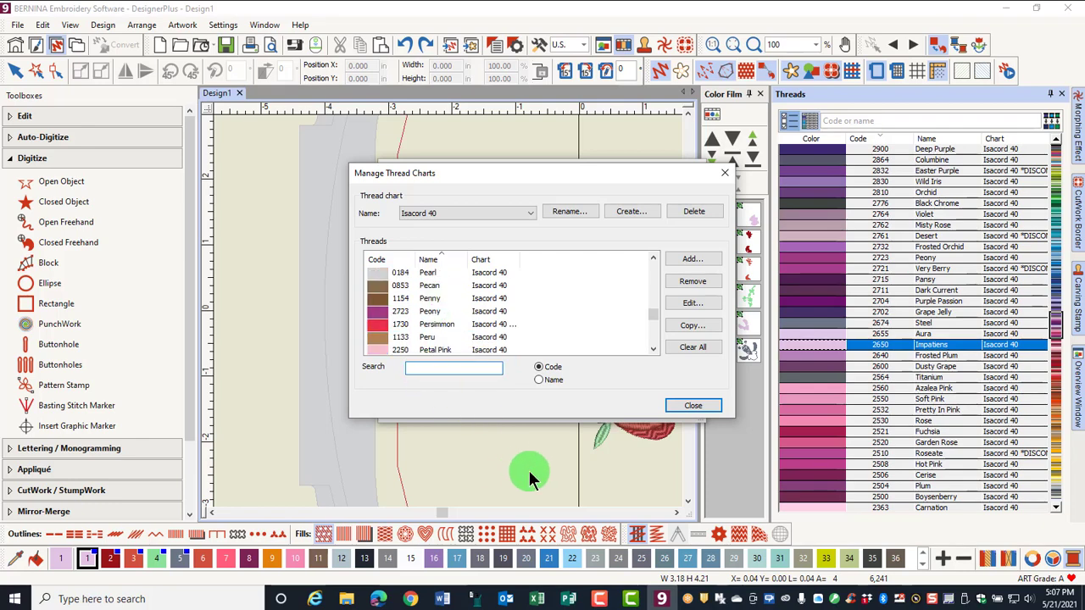
type("1400")
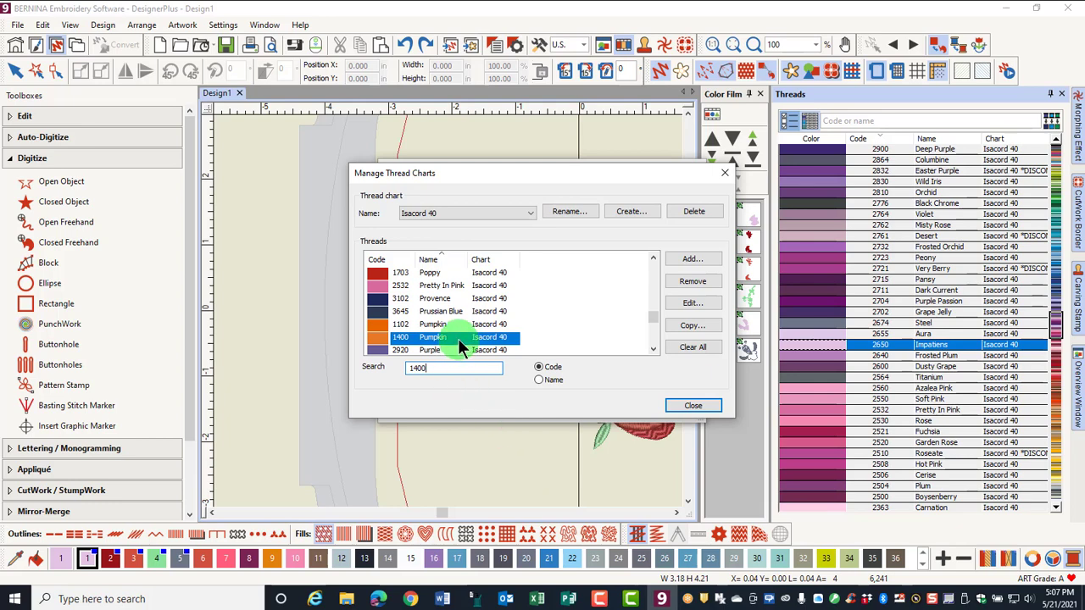
left_click(692, 303)
left_click(547, 268)
left_click(529, 376)
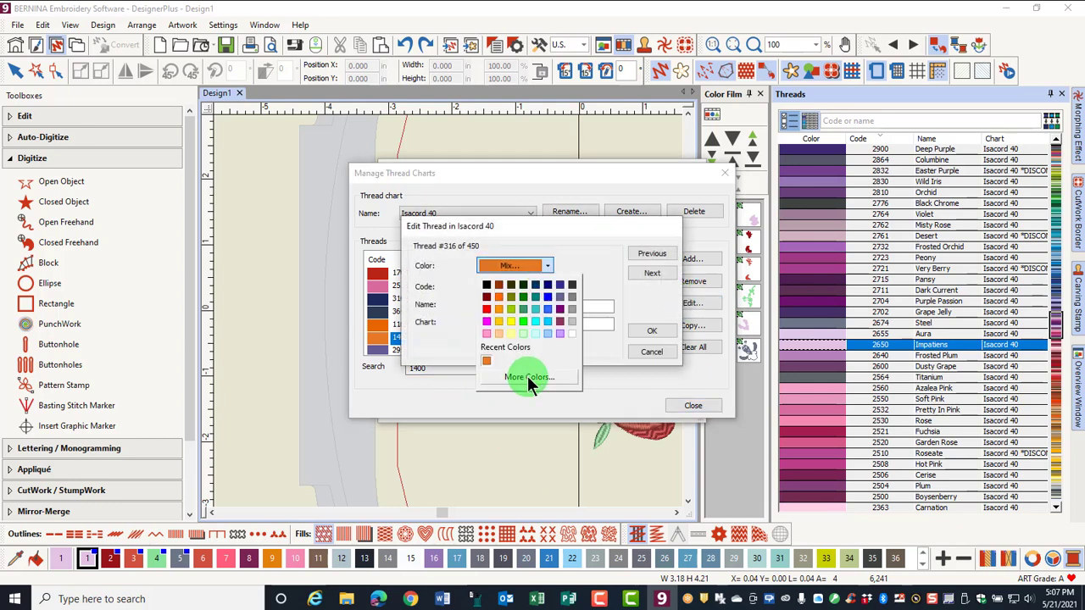
left_click(488, 201)
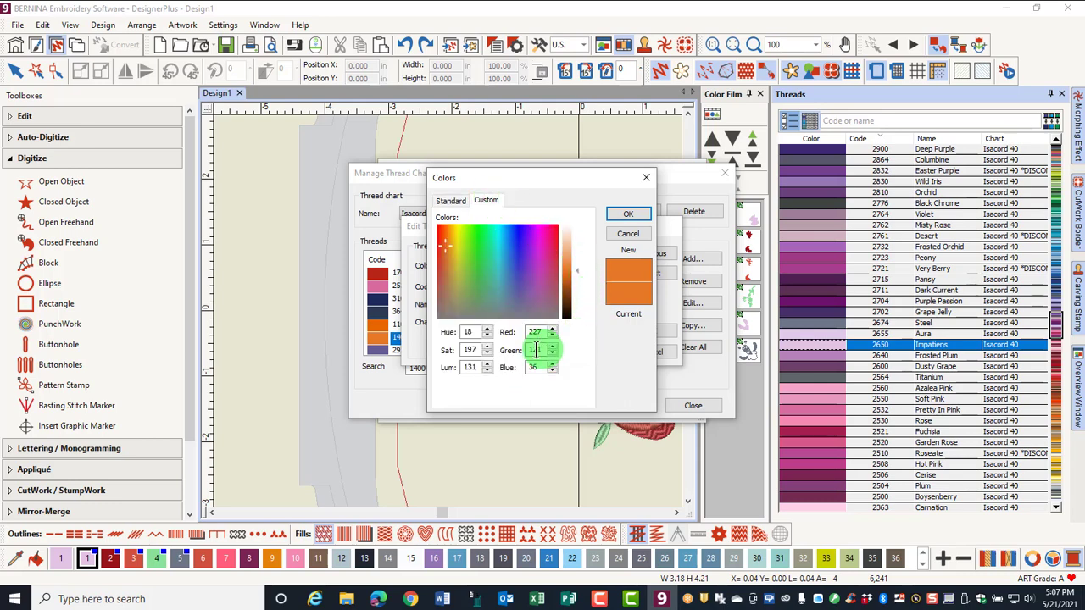
left_click_drag(545, 332, 476, 332)
type("225")
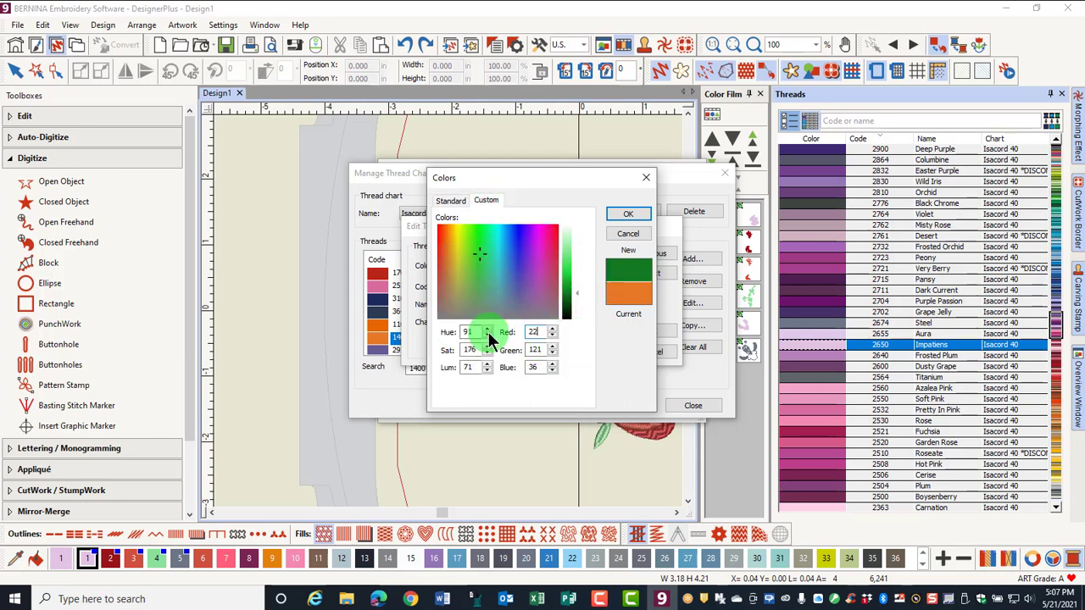
type("140")
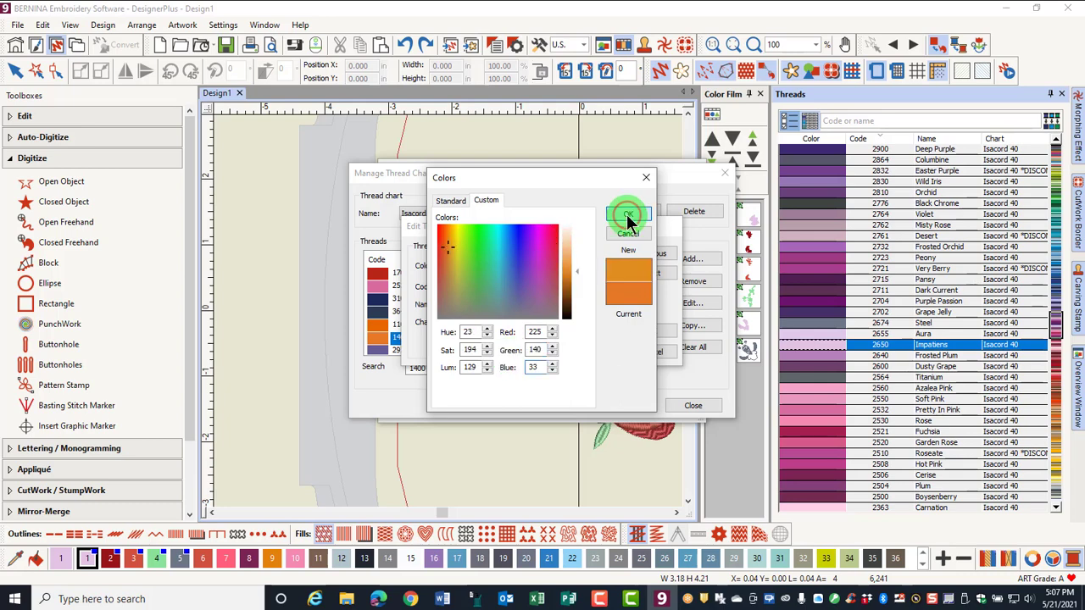
left_click(627, 214)
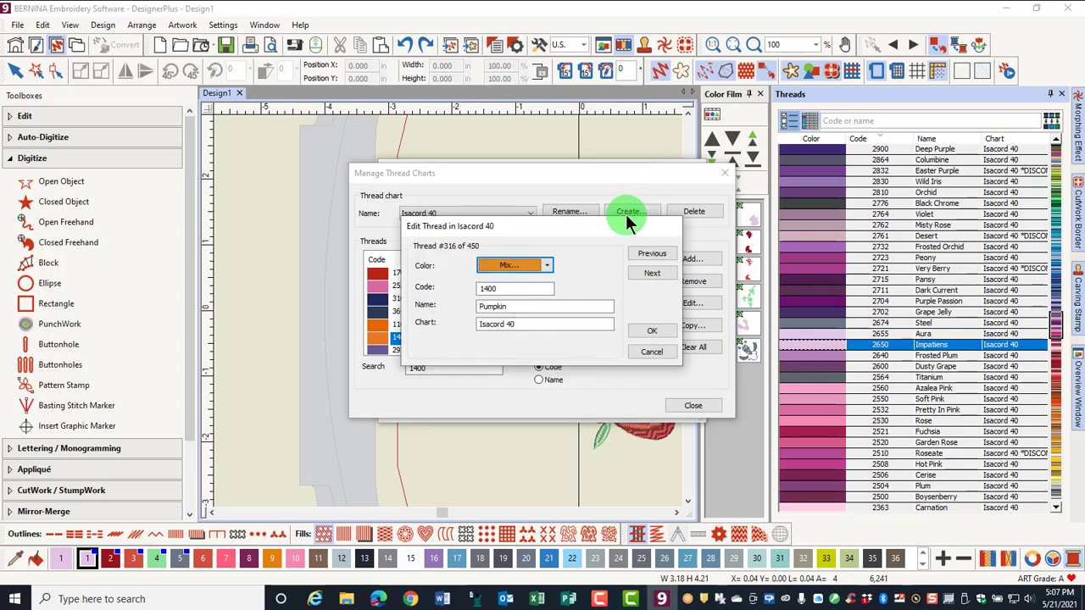
left_click(651, 333)
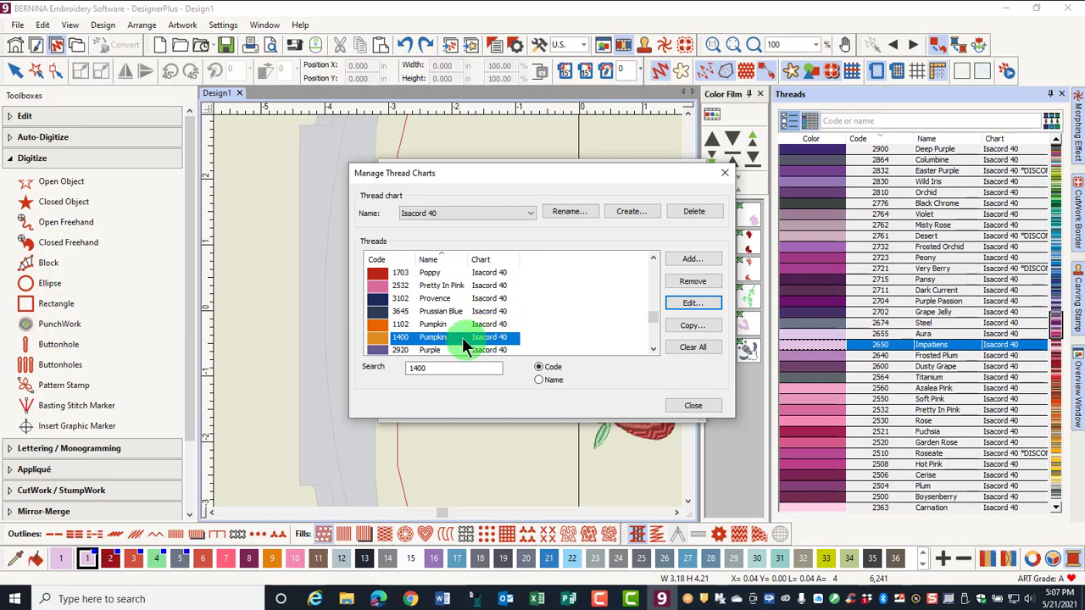
Remove the Pumpkin thread with code 1400 from the Isacord 40 chart.
left_click(693, 283)
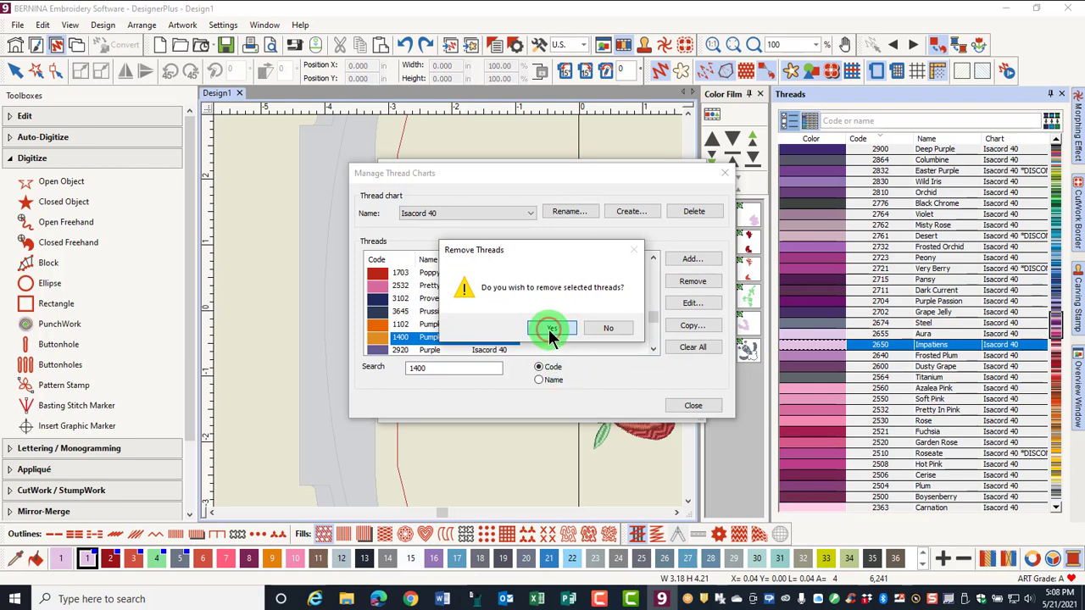
left_click(549, 328)
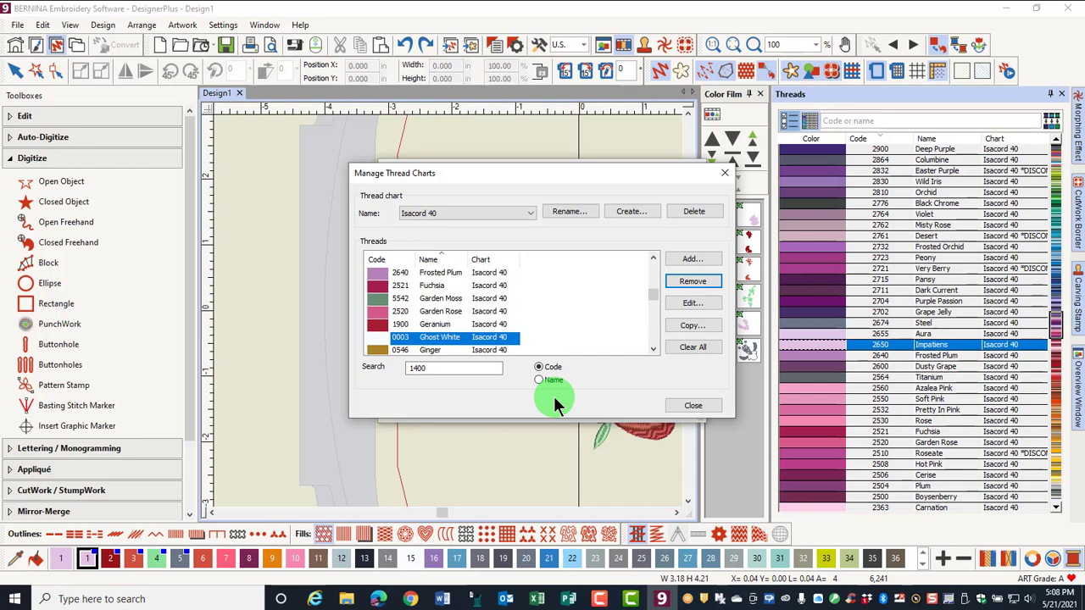
Look up thread code 0170 in the chart and view its editable details, closing the thread chart dialogs when done.
left_click(378, 365)
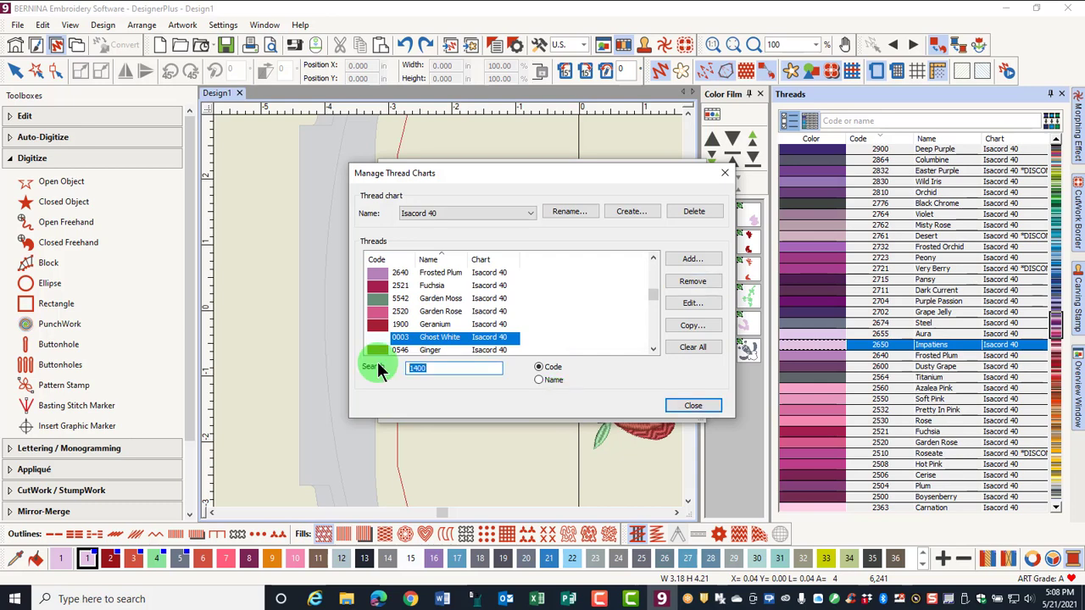
type("1")
key("BackSpace")
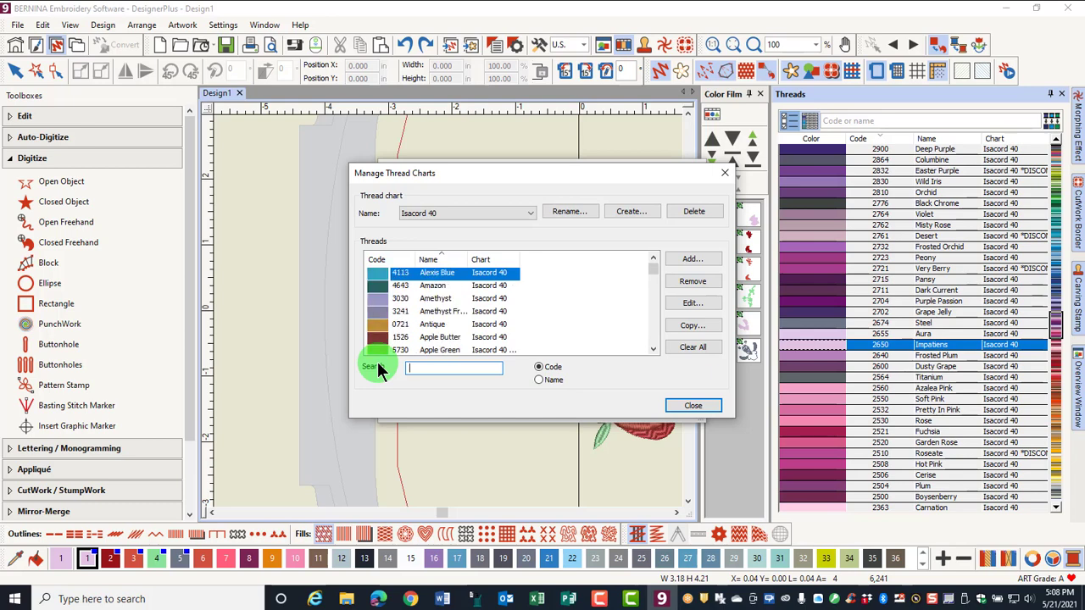
type("017")
type("0")
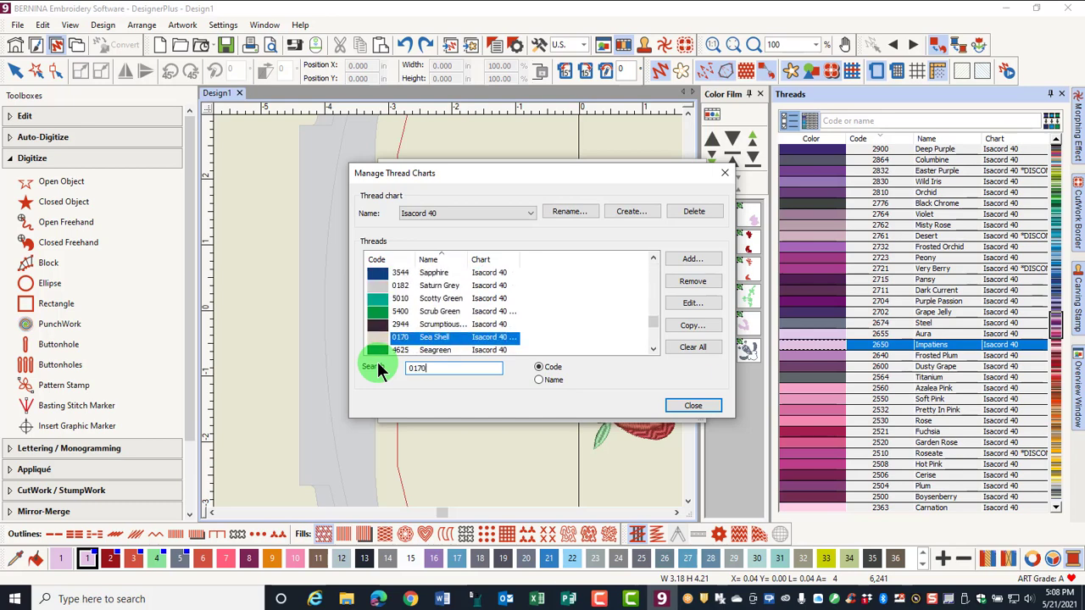
left_click(690, 303)
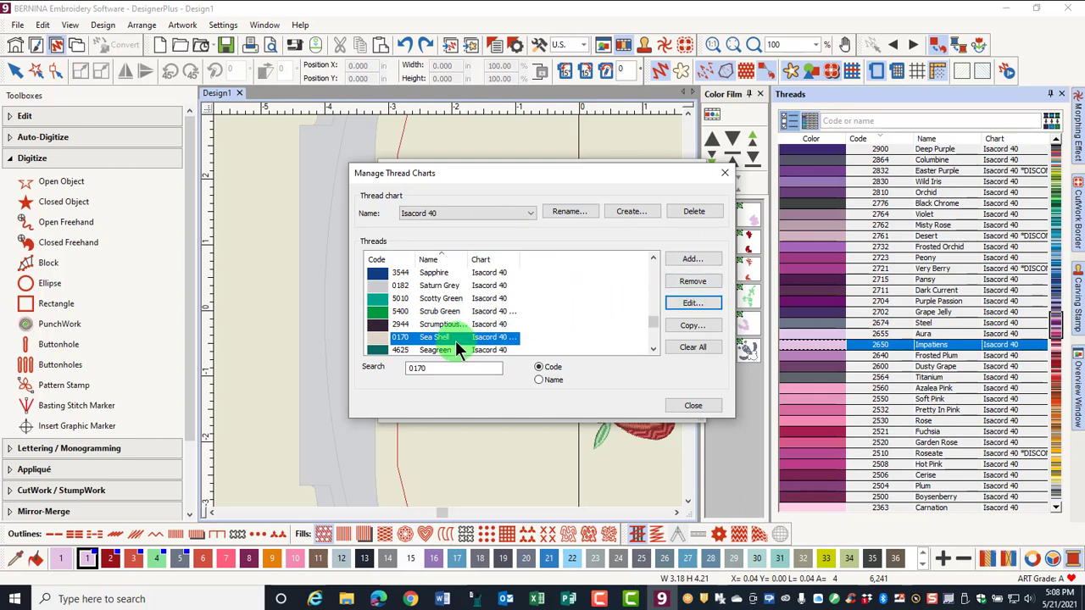
left_click(693, 405)
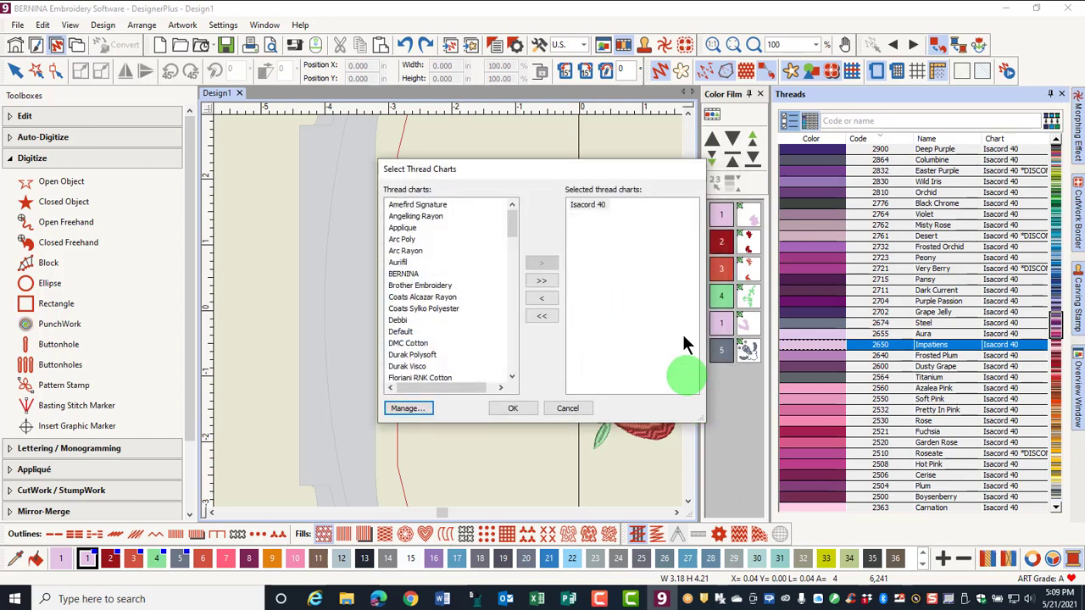
left_click(565, 409)
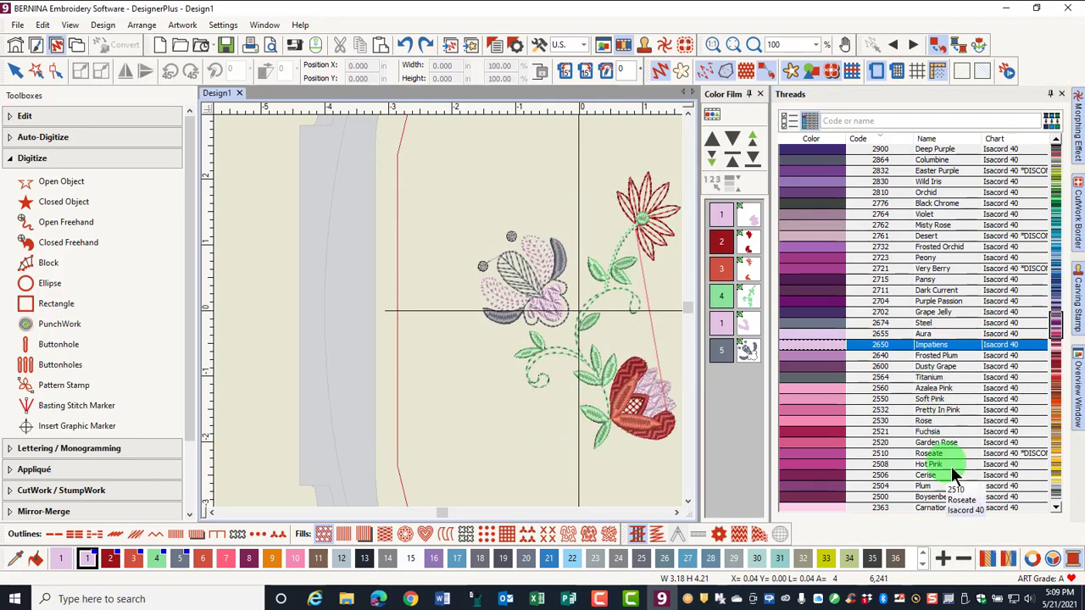
Open the design's thread color properties and view the management options for the Isacord 40 chart, closing only the chart manager when done.
left_click(1073, 561)
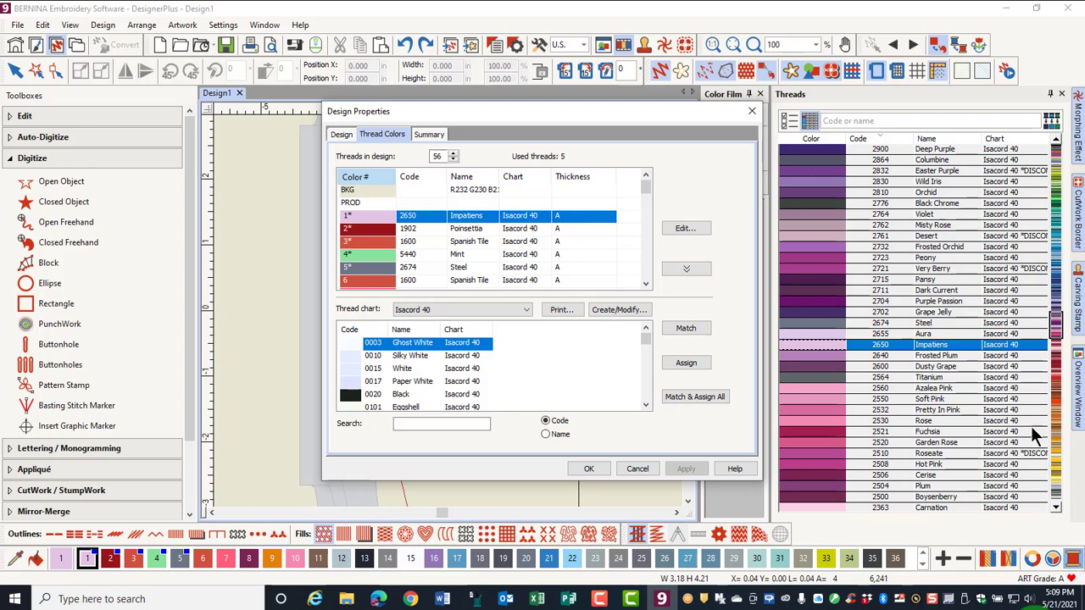
left_click(606, 363)
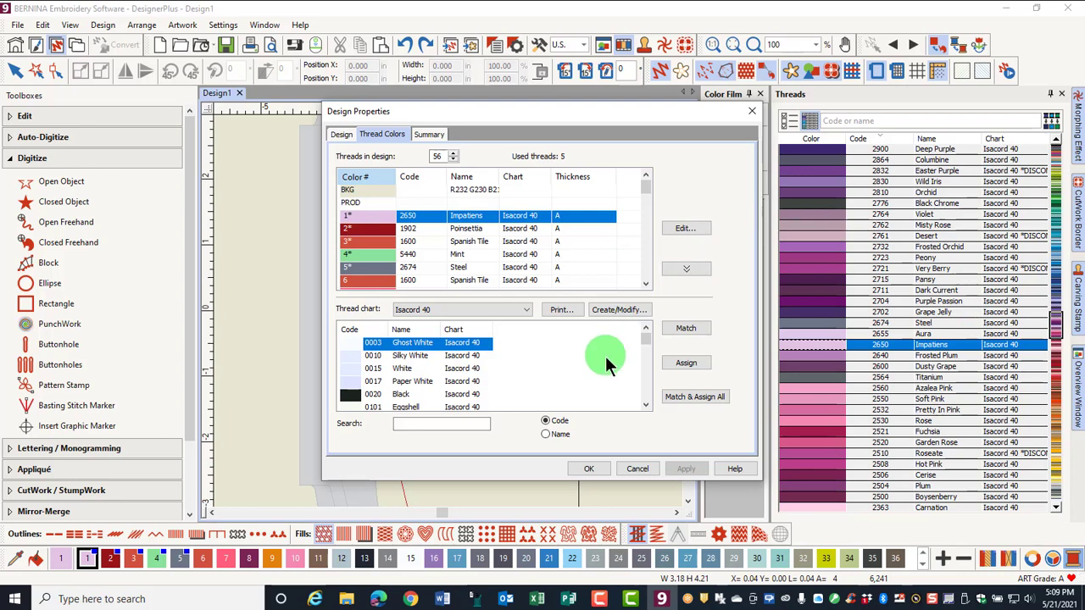
left_click(616, 311)
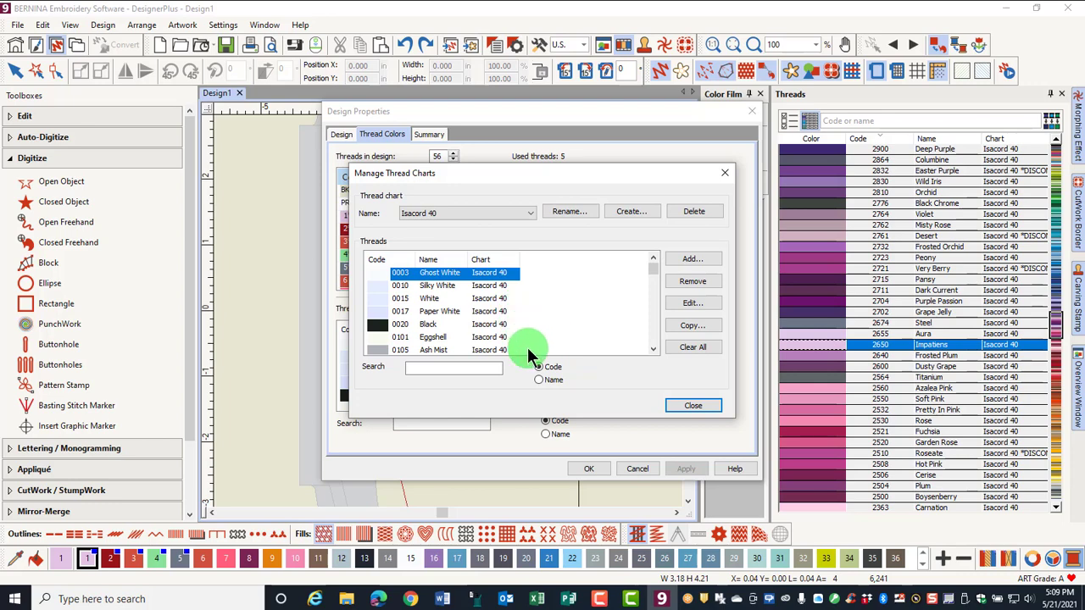
left_click(726, 174)
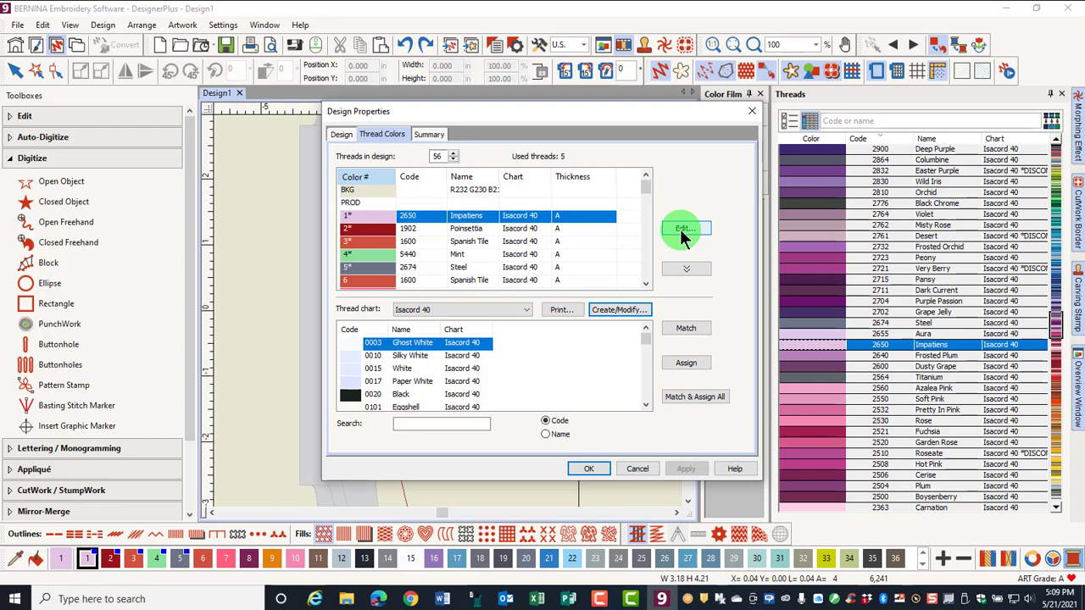
Rename the design's color 4, the Mint thread with code 5440, as "leaves" and accept the design properties.
left_click(466, 254)
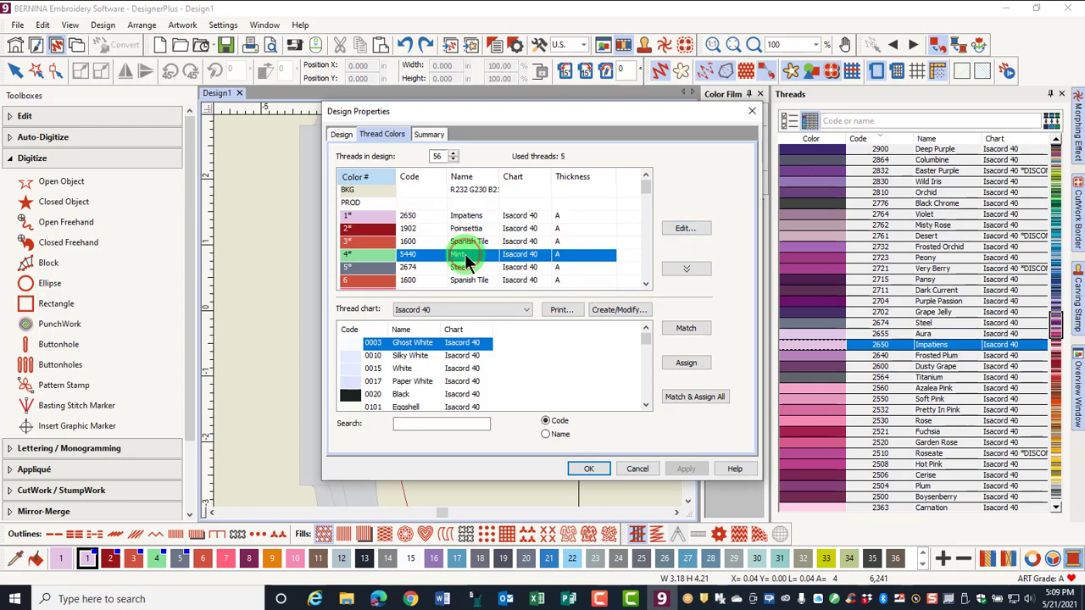
left_click(679, 229)
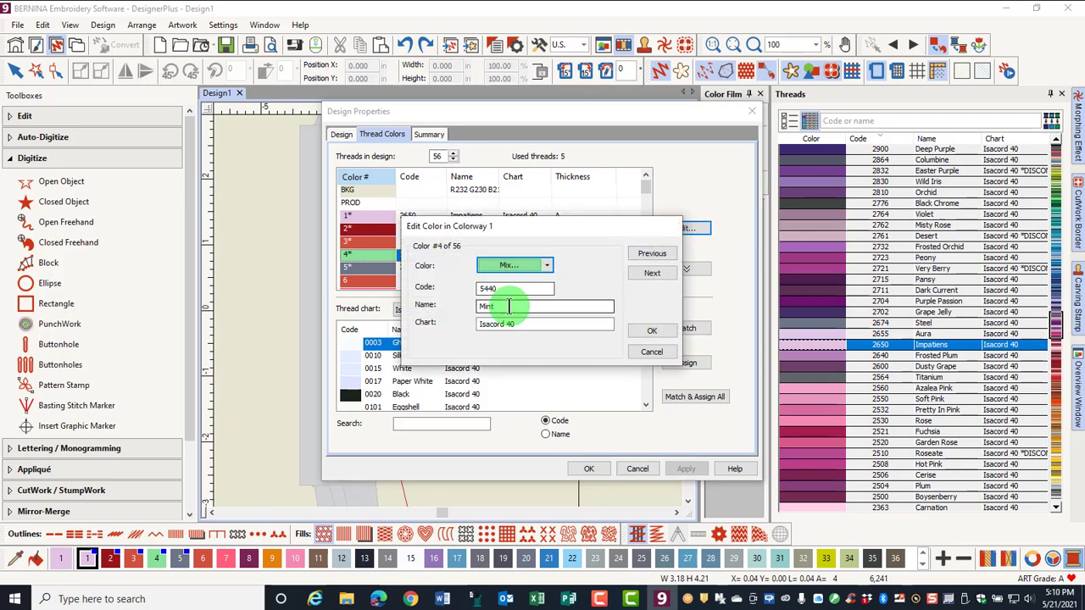
left_click_drag(510, 306, 468, 307)
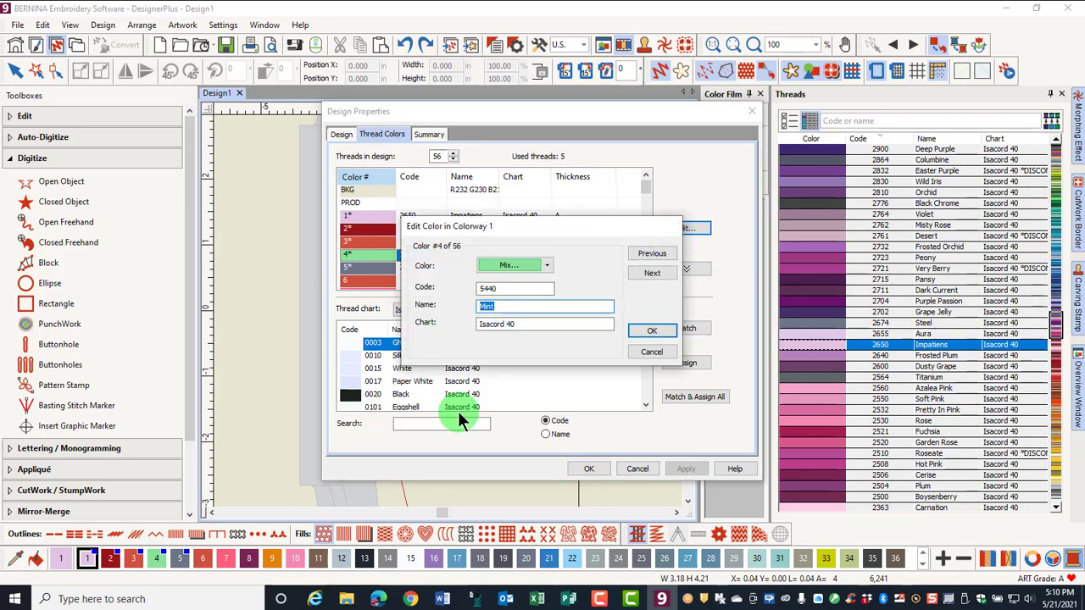
type("leaves")
left_click(652, 331)
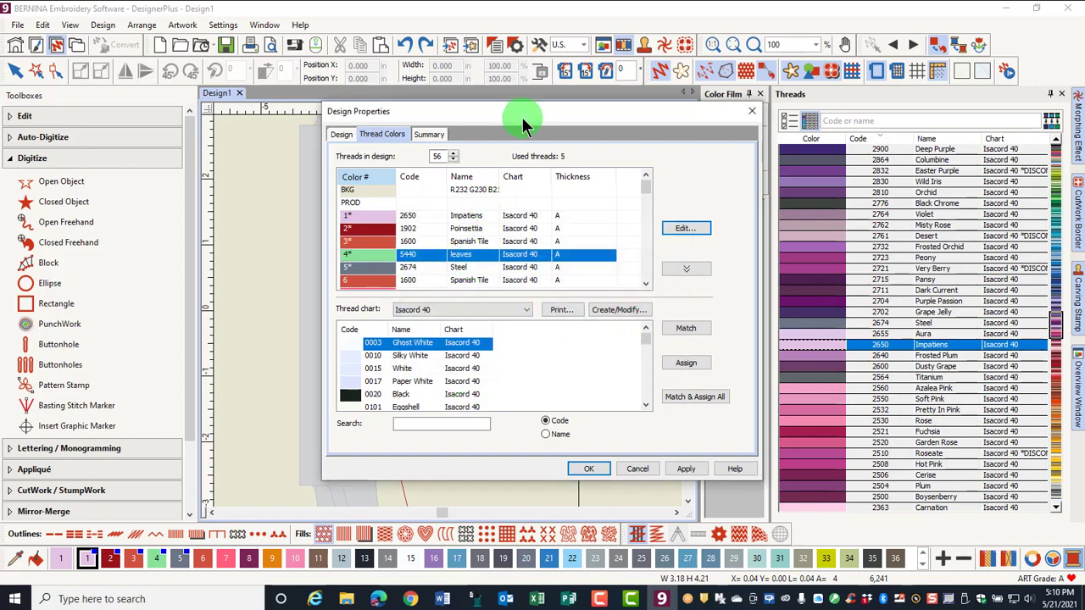
left_click_drag(516, 116, 235, 133)
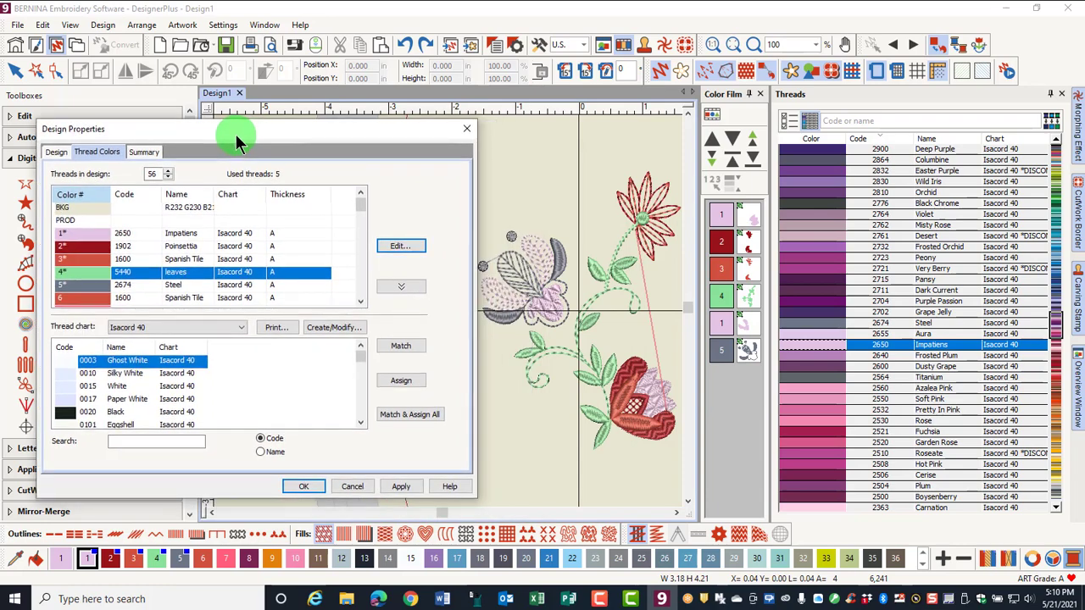
left_click(304, 488)
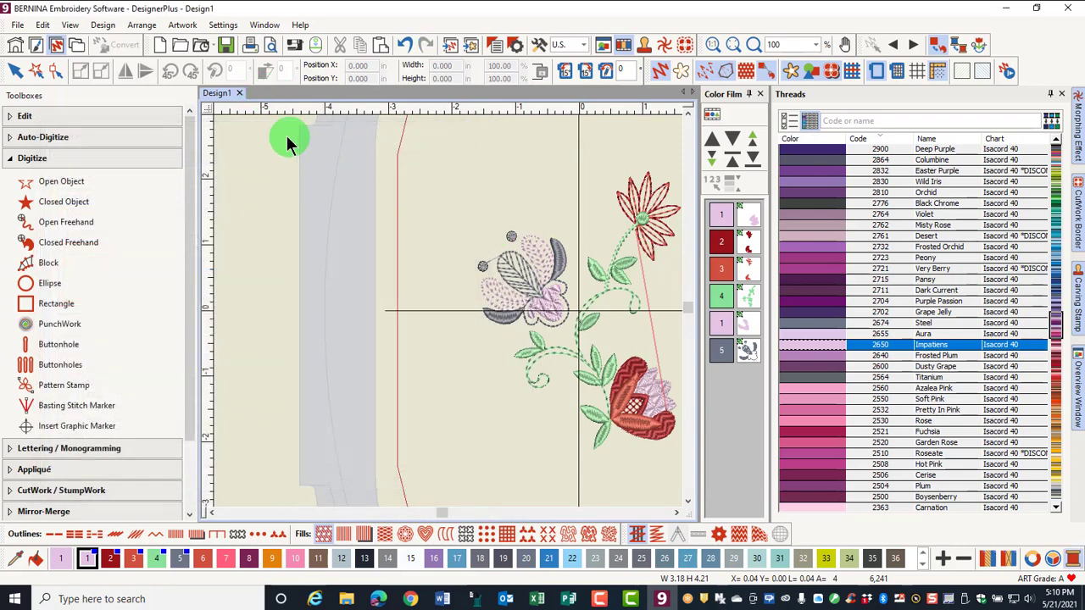